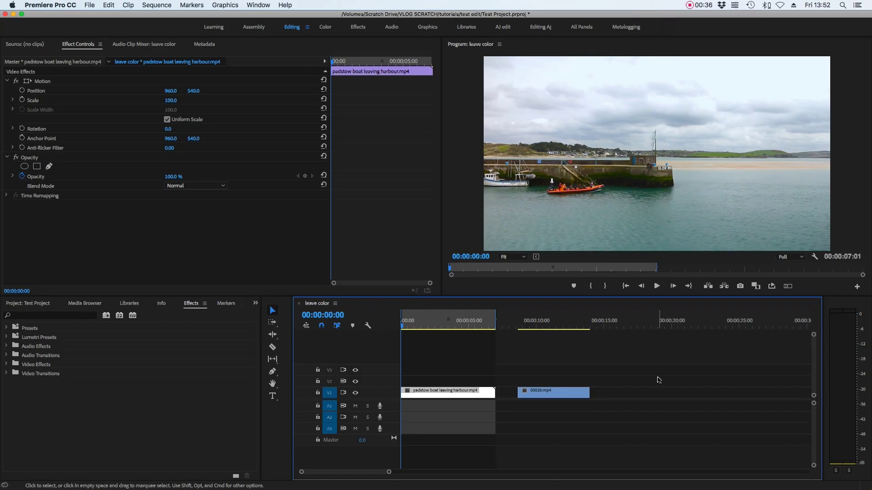
# Play through the sequence's street and harbour clips, then return to the start of the boat clip
pyautogui.click(402, 327)
pyautogui.press('space')
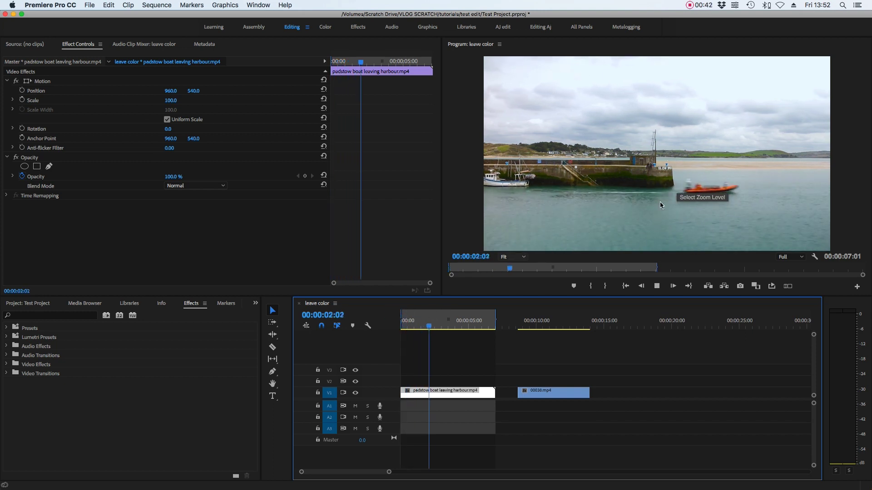
pyautogui.press('space')
pyautogui.click(526, 321)
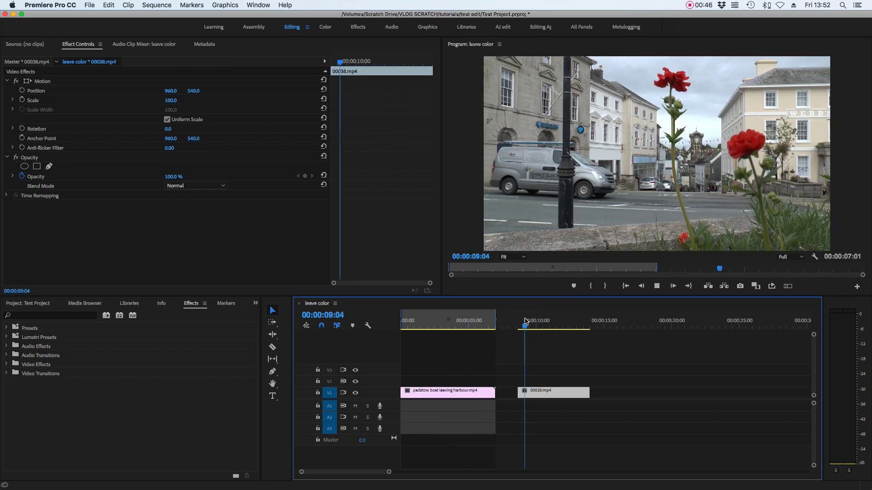
pyautogui.press('space')
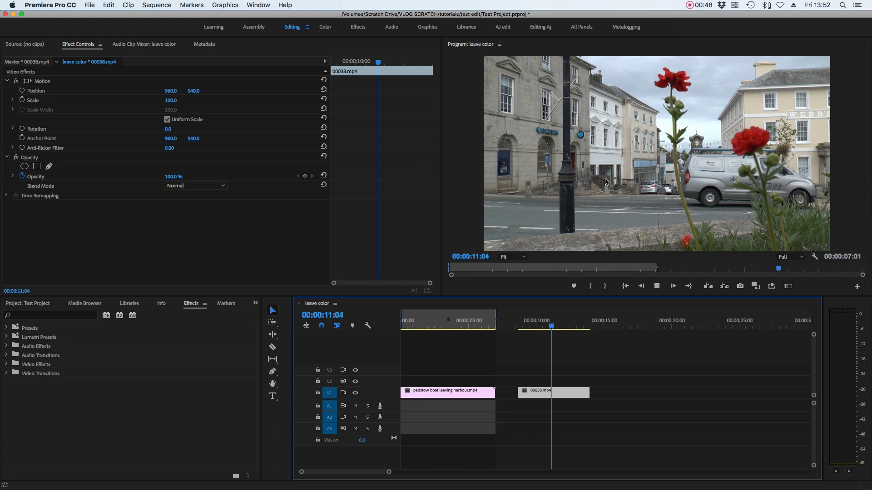
pyautogui.press('space')
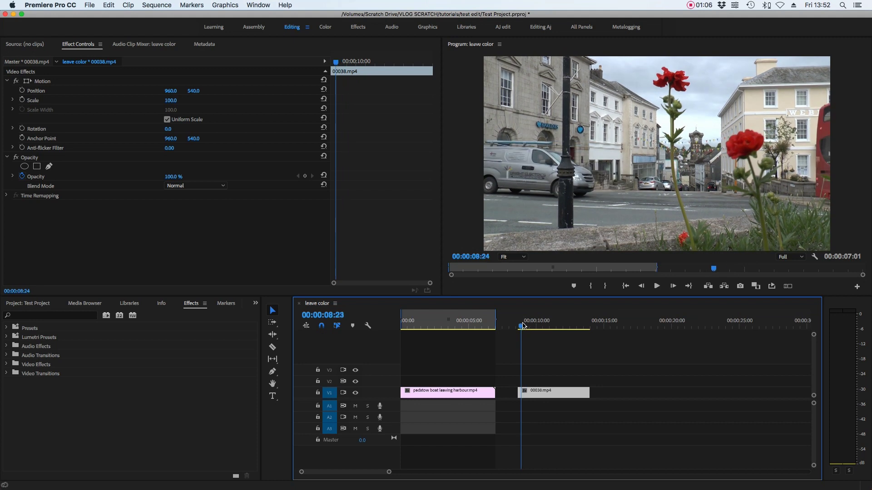
pyautogui.press('space')
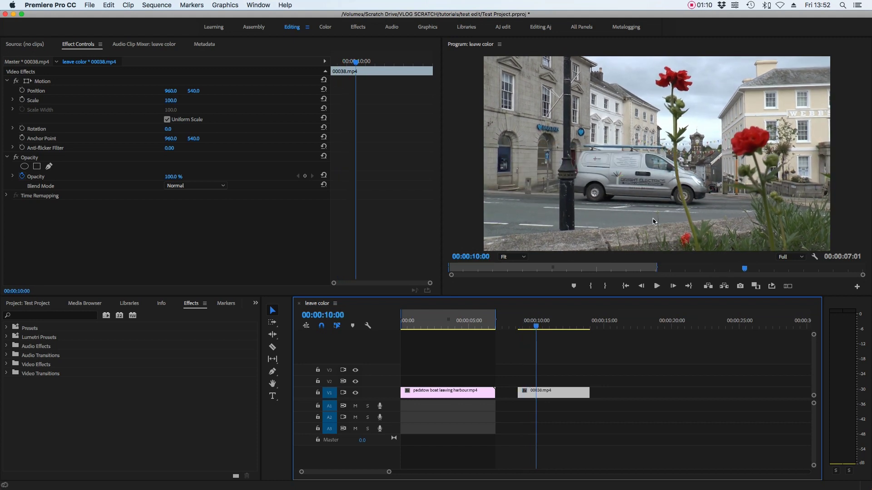
pyautogui.click(432, 325)
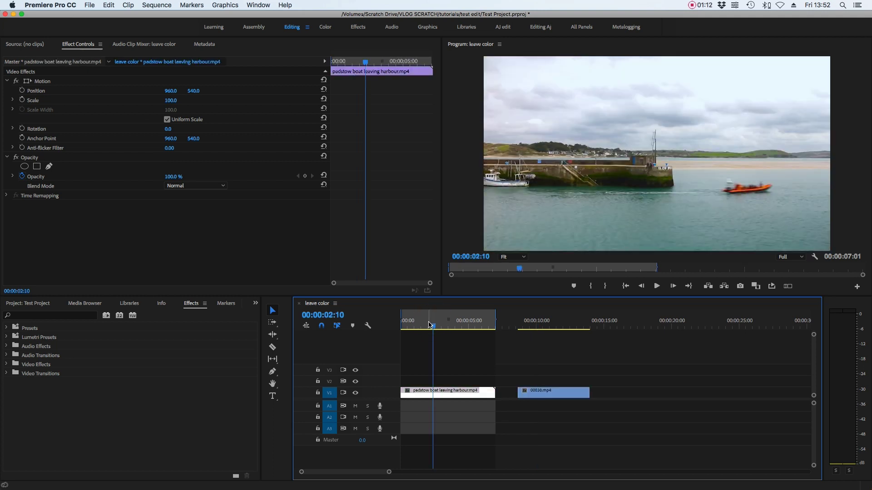
pyautogui.moveTo(433, 326); pyautogui.dragTo(399, 329)
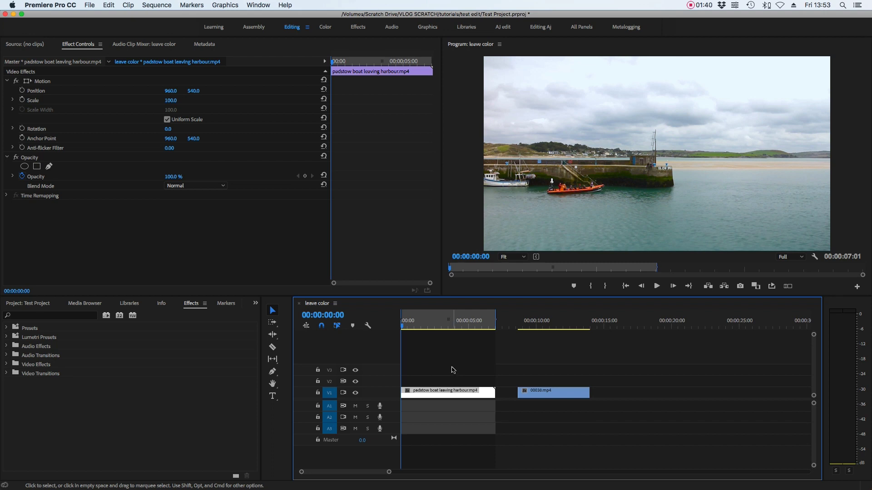
# Search the Effects panel for 'leave' and drop Leave Color onto the padstow boat clip on V1
pyautogui.click(445, 359)
pyautogui.click(440, 391)
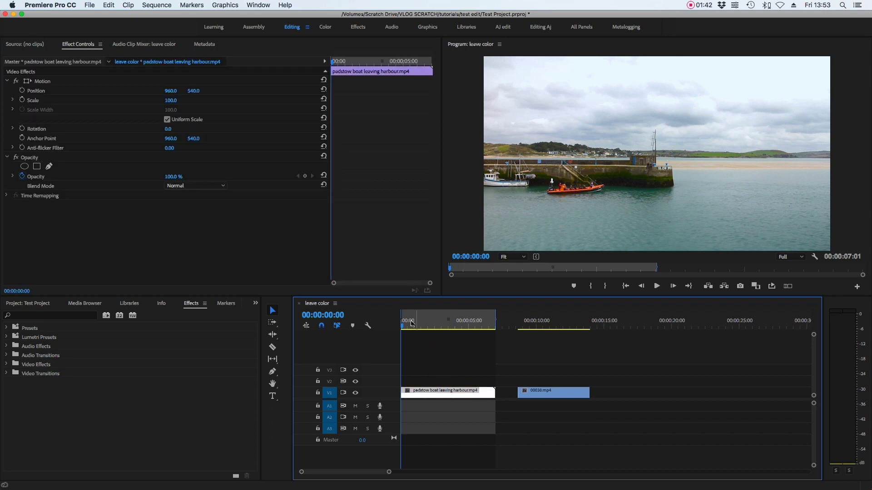
pyautogui.moveTo(401, 327); pyautogui.dragTo(401, 325)
pyautogui.click(441, 337)
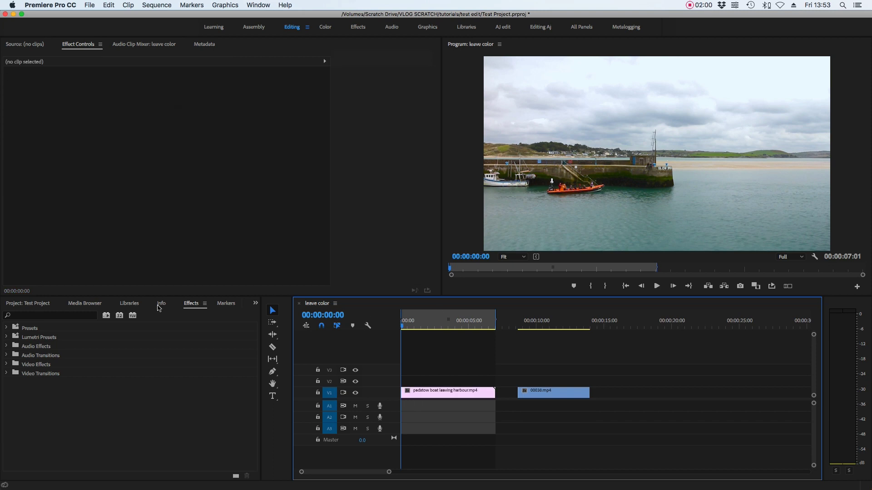
pyautogui.click(43, 316)
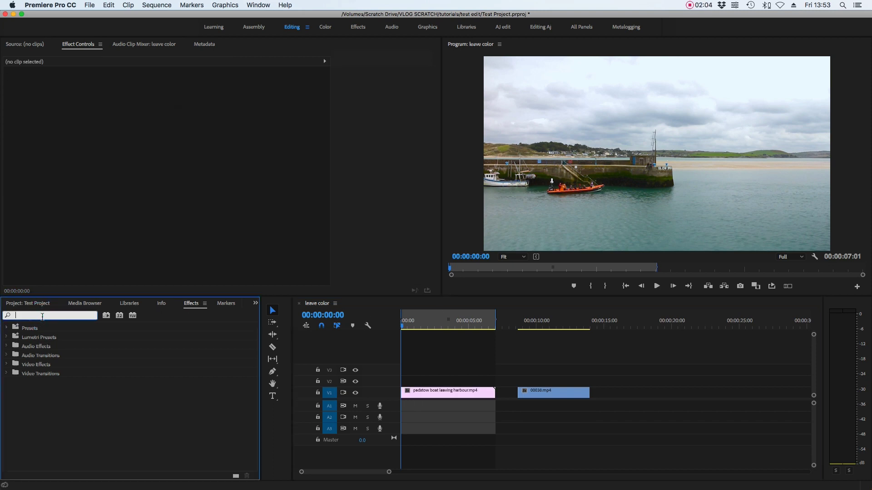
pyautogui.write('leave')
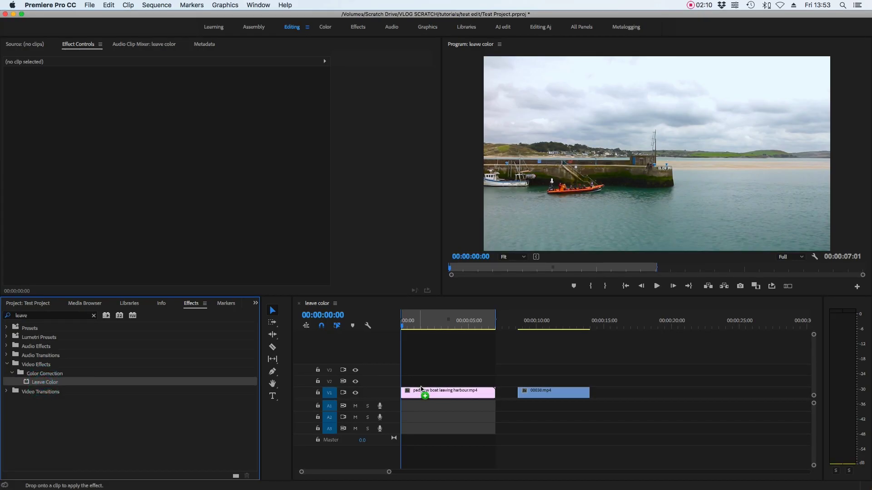
pyautogui.moveTo(421, 395); pyautogui.dragTo(427, 392)
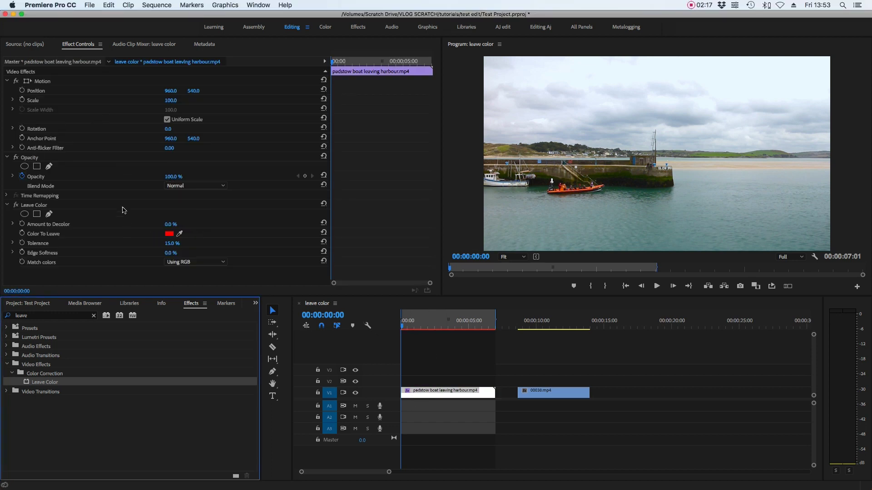
# Sample the boat's orange as the Leave Color's Color To Leave with the eyedropper
pyautogui.click(29, 207)
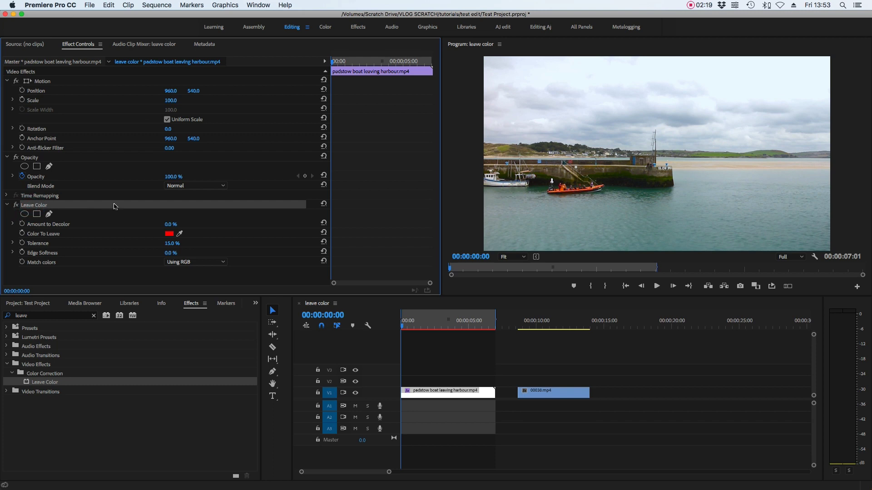
pyautogui.click(179, 233)
pyautogui.click(181, 234)
pyautogui.click(566, 188)
pyautogui.click(566, 186)
pyautogui.click(564, 186)
# Set Amount to Decolor to 100% and Tolerance to 20%, then review the harbour clip
pyautogui.moveTo(168, 228); pyautogui.dragTo(166, 227)
pyautogui.moveTo(402, 329)
pyautogui.mouseDown()
pyautogui.moveTo(463, 332)
pyautogui.moveTo(406, 333)
pyautogui.mouseUp()
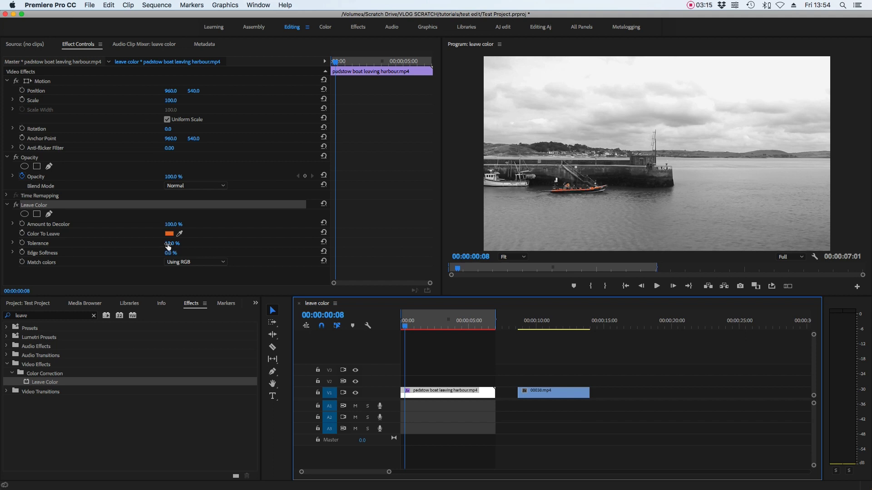
pyautogui.click(168, 246)
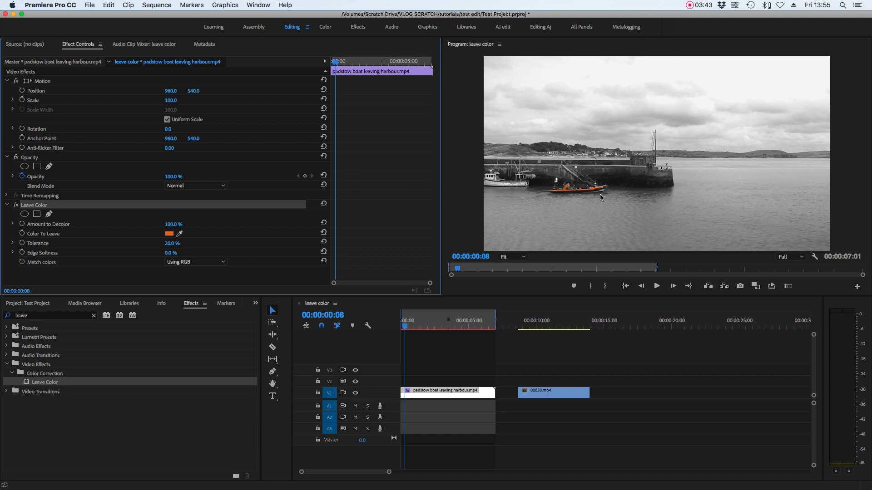
pyautogui.moveTo(403, 323)
pyautogui.mouseDown()
pyautogui.moveTo(494, 333)
pyautogui.moveTo(385, 326)
pyautogui.mouseUp()
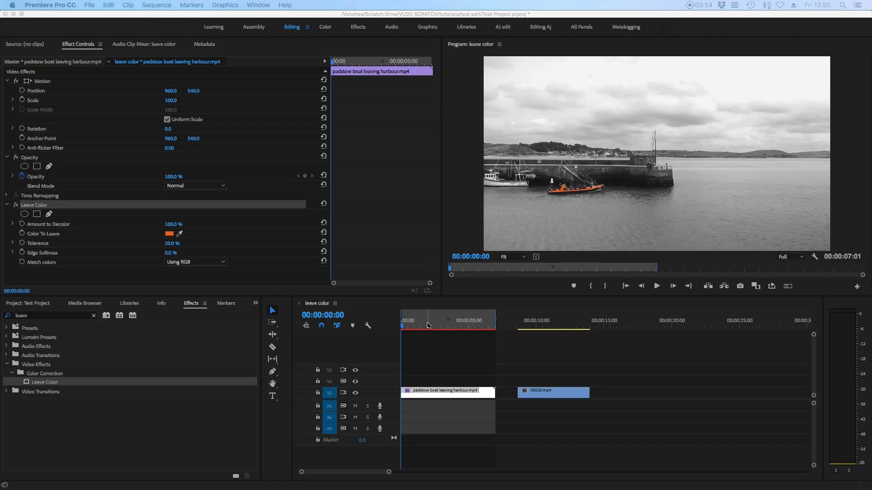
# Render the boat clip's preview and apply Leave Color to clip 00038.mp4
pyautogui.press('Return')
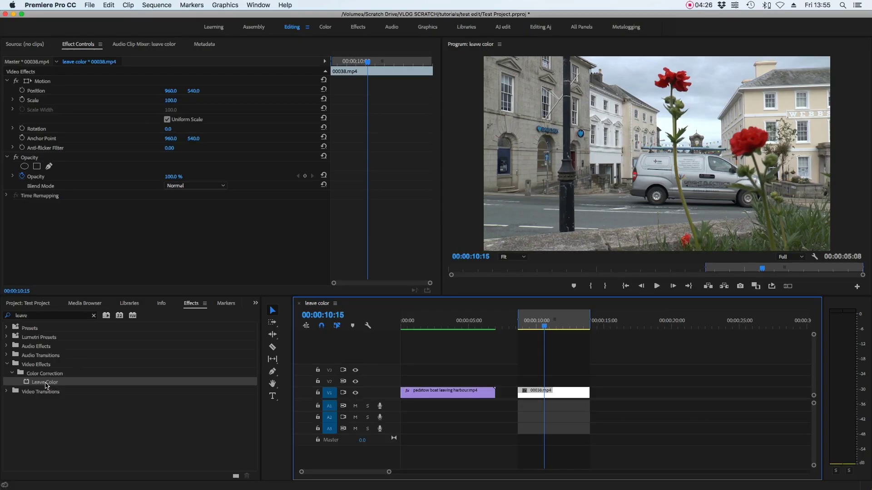
pyautogui.moveTo(46, 385); pyautogui.dragTo(545, 396)
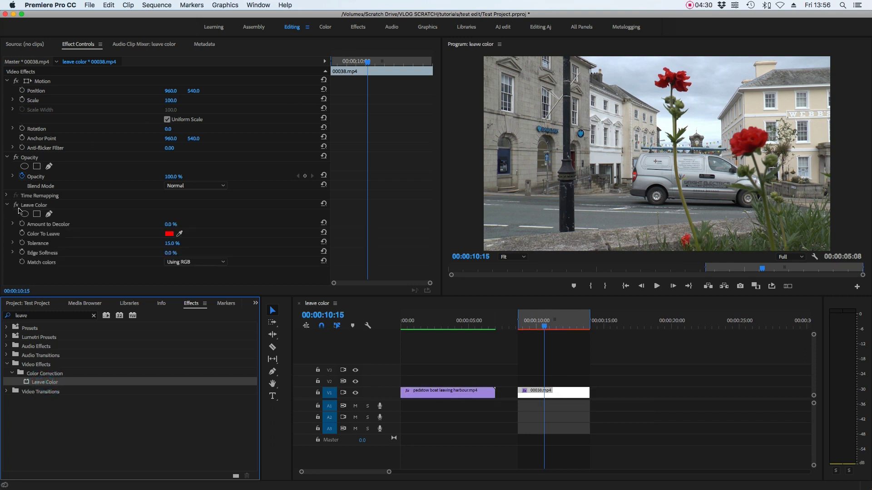
# On clip 00038.mp4, sample the red flowers as the Color To Leave
pyautogui.click(551, 376)
pyautogui.click(554, 393)
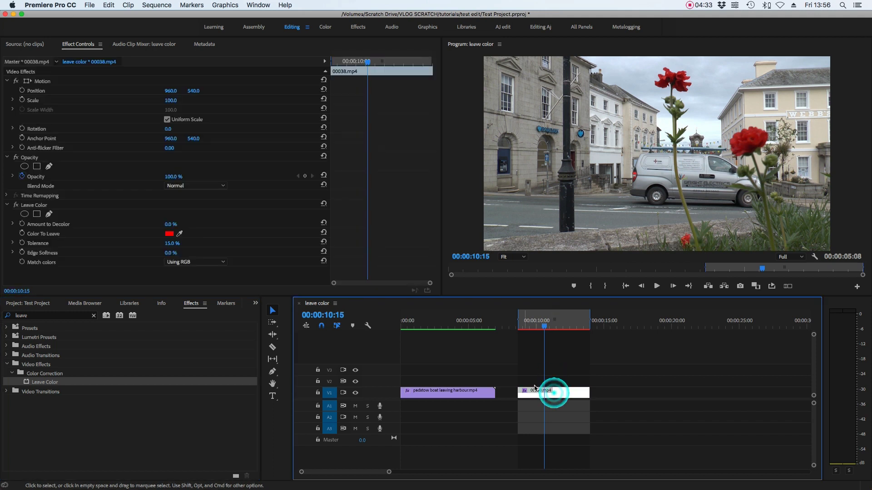
pyautogui.click(33, 206)
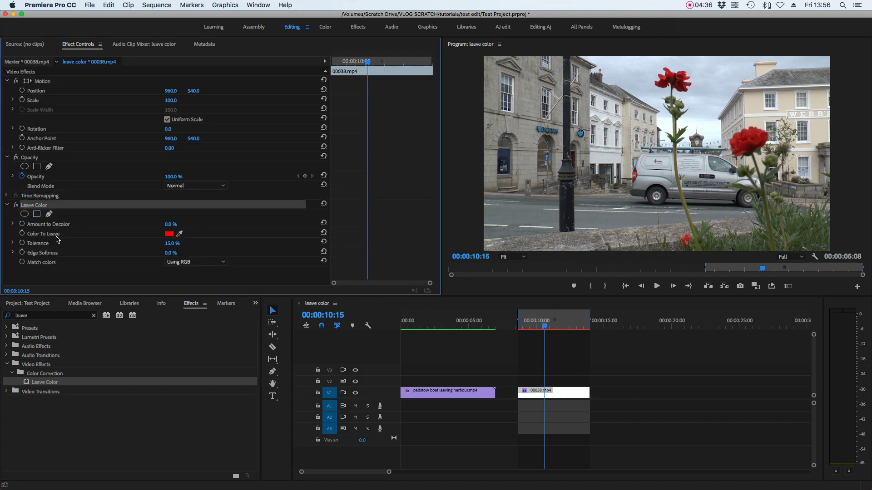
pyautogui.click(181, 233)
pyautogui.click(688, 69)
# Set Amount to Decolor 100%, Tolerance 19%, and Match colors to Using Hue
pyautogui.moveTo(166, 227); pyautogui.dragTo(167, 227)
pyautogui.write('0')
pyautogui.press('Return')
pyautogui.moveTo(170, 245); pyautogui.dragTo(170, 245)
pyautogui.click(201, 264)
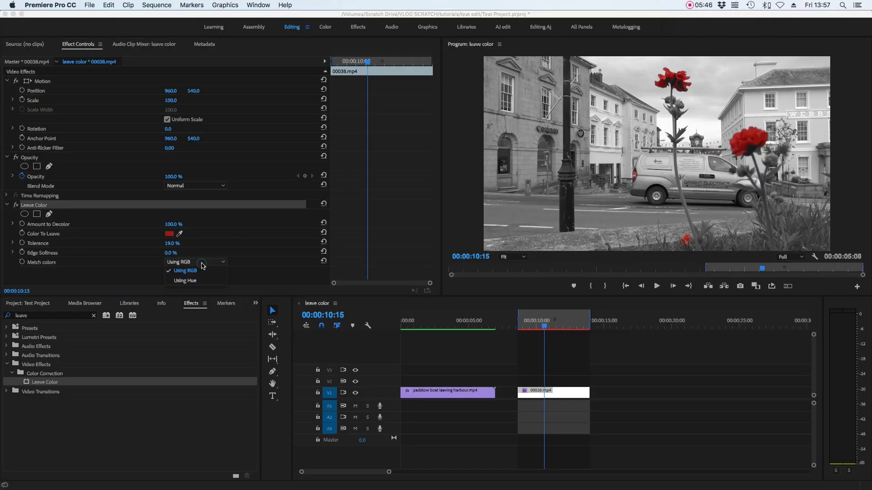
pyautogui.click(185, 281)
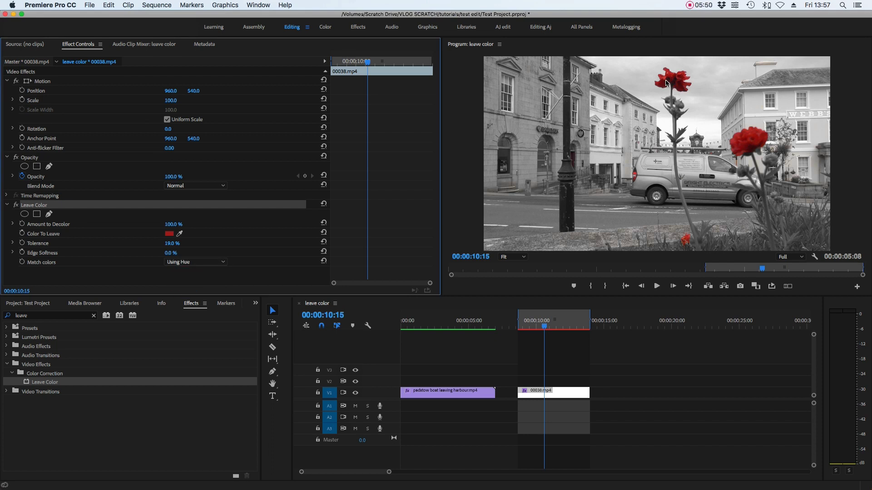